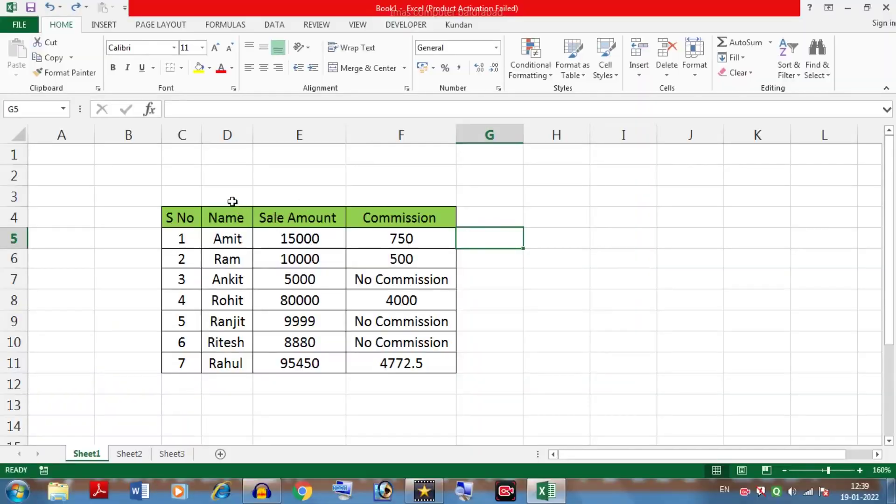
# Step: Insert a blank row above the first data row from the ribbon, then undo it
pyautogui.click(228, 200)
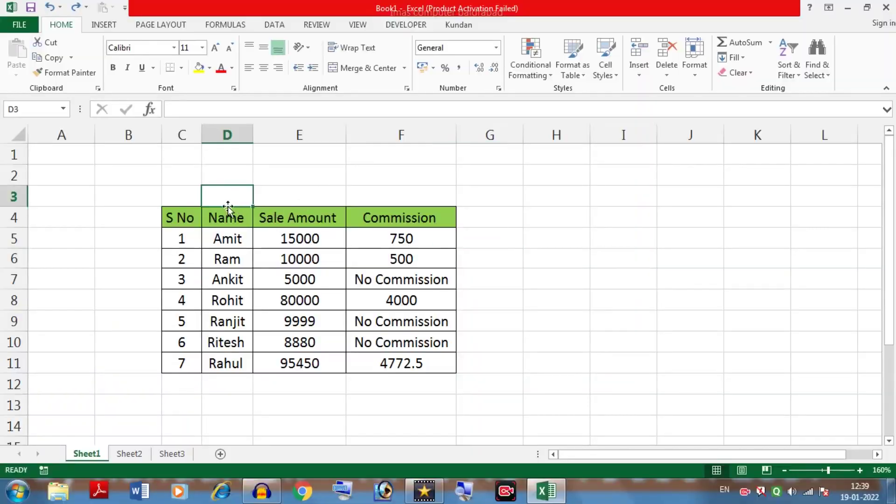
pyautogui.click(214, 231)
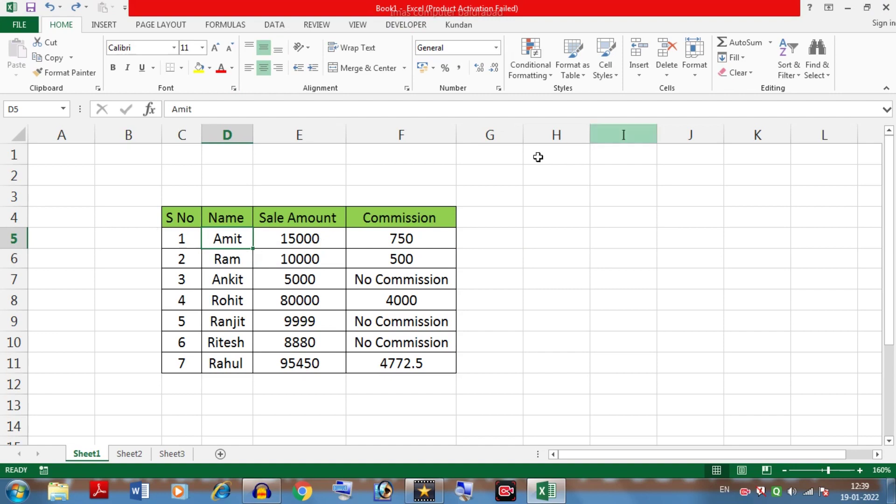
pyautogui.click(26, 240)
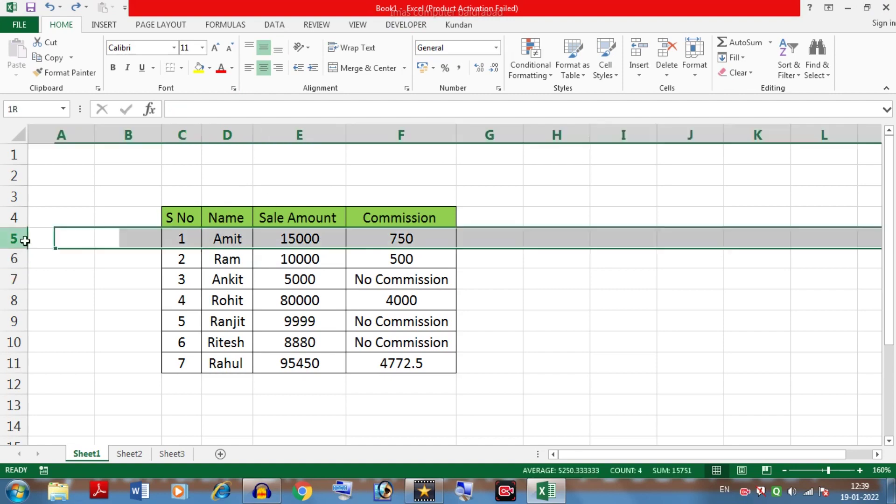
pyautogui.click(639, 80)
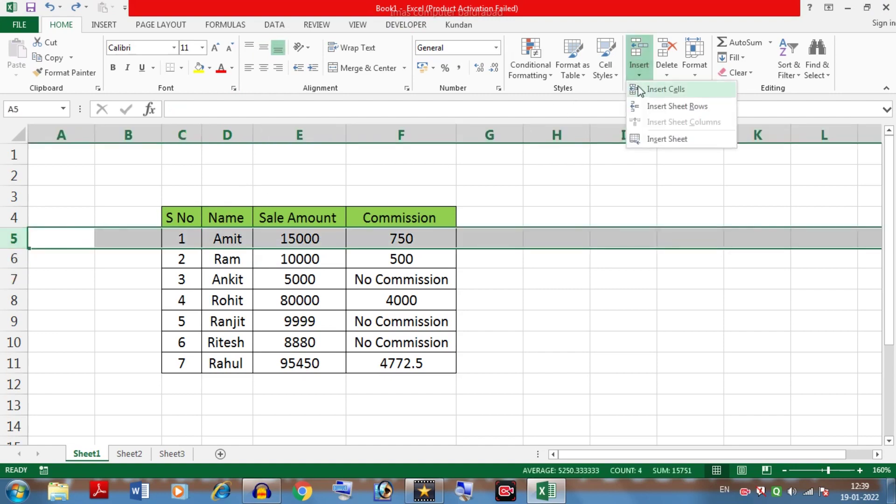
pyautogui.click(645, 102)
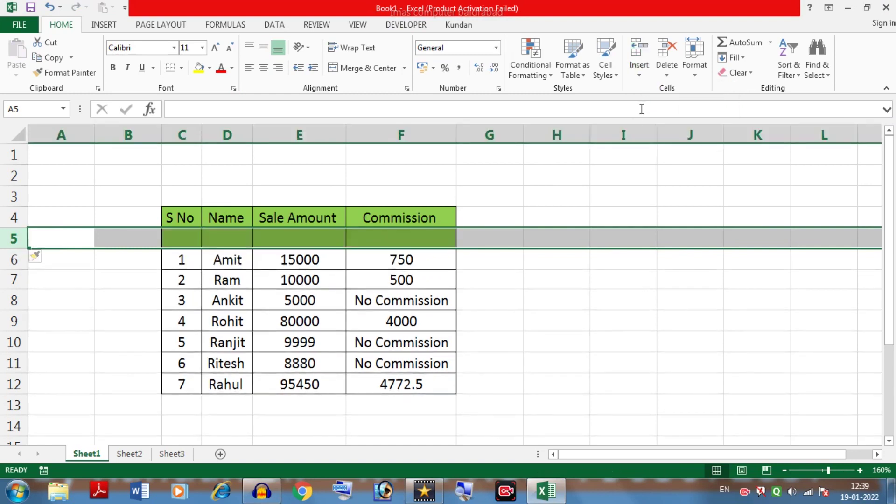
pyautogui.hotkey('ctrl', 'z')
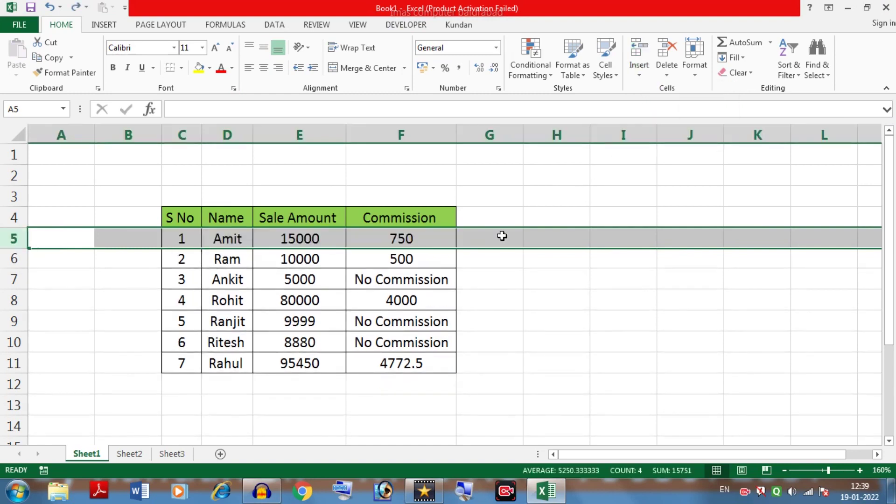
# Step: Shift-drag row 5's fill handle to row 8, adding three blank rows between Amit and Ram
pyautogui.click(451, 240)
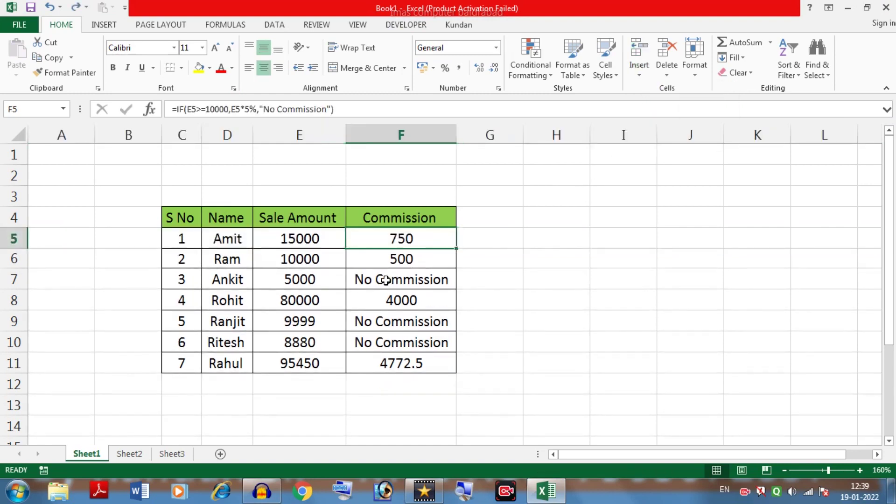
pyautogui.click(15, 239)
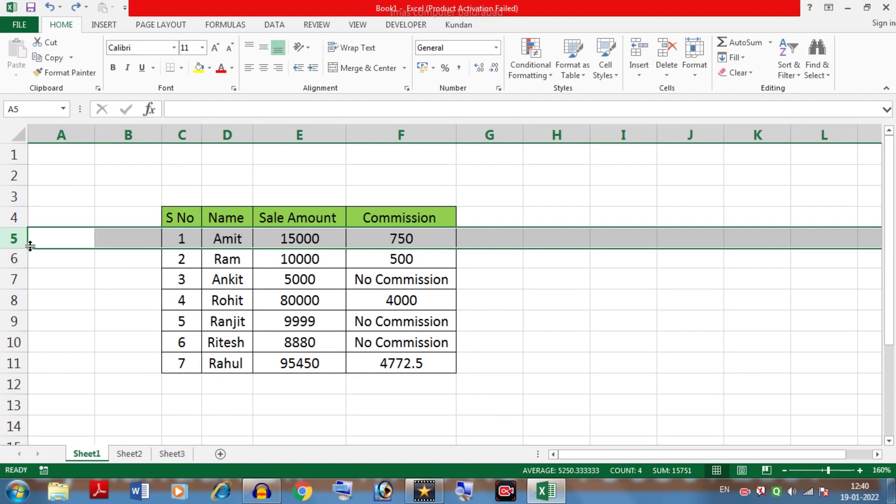
pyautogui.moveTo(30, 249); pyautogui.dragTo(30, 249)
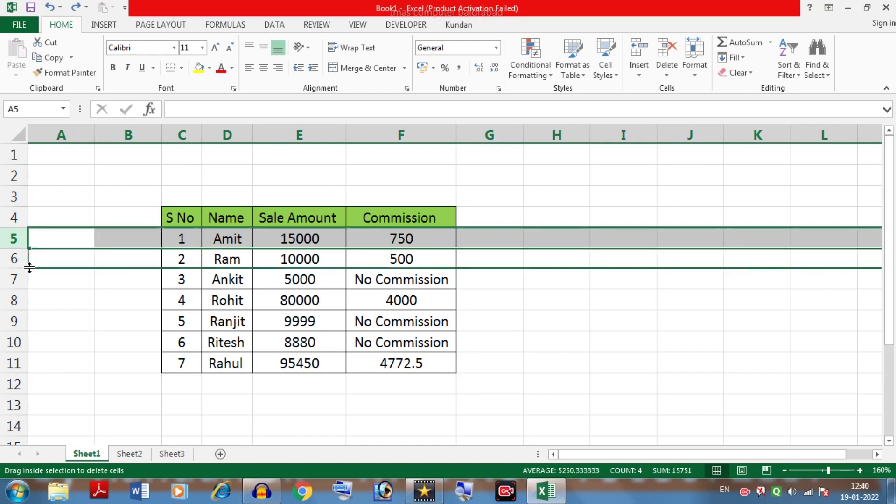
pyautogui.moveTo(29, 249); pyautogui.dragTo(29, 282)
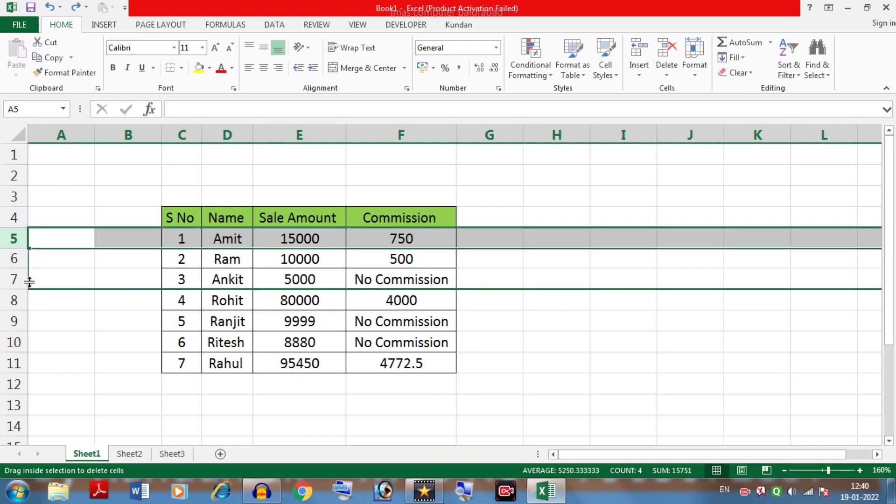
pyautogui.moveTo(29, 282); pyautogui.dragTo(30, 289)
pyautogui.moveTo(29, 289); pyautogui.dragTo(29, 304)
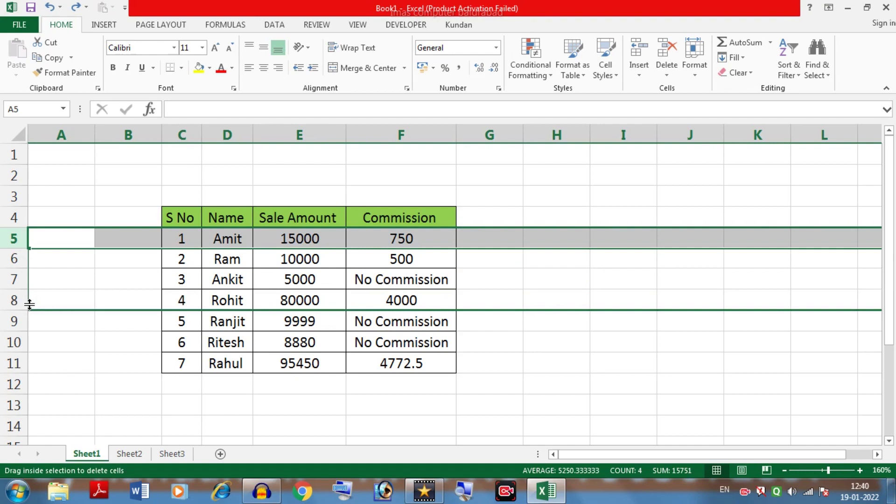
pyautogui.moveTo(30, 304); pyautogui.dragTo(29, 304)
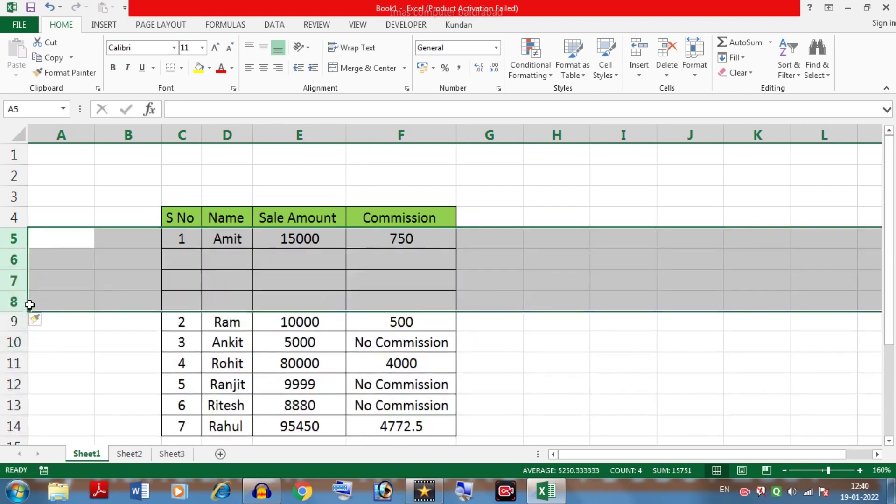
pyautogui.click(144, 275)
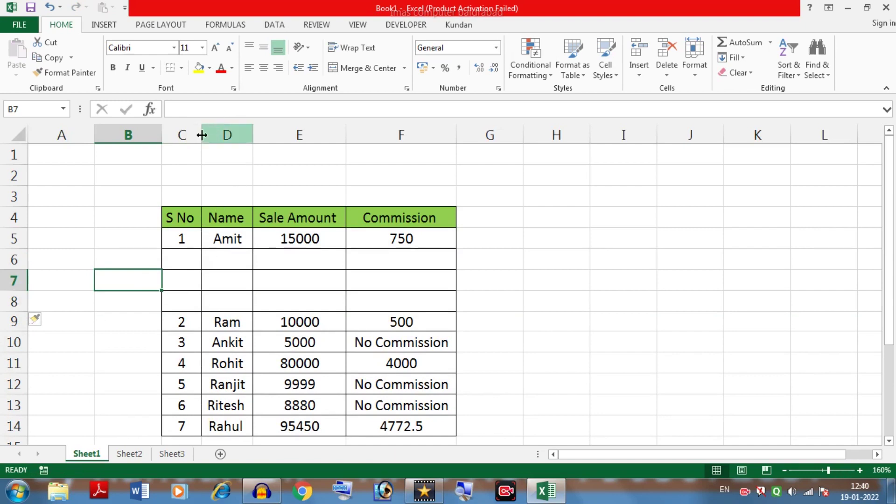
# Step: Select columns C:D and Shift-drag right to column G, adding three blank columns after Name
pyautogui.moveTo(199, 135); pyautogui.dragTo(217, 138)
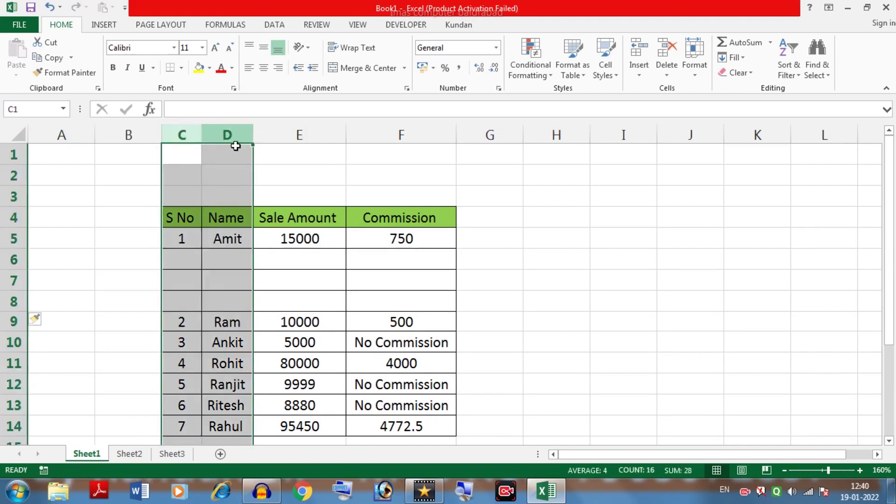
pyautogui.moveTo(252, 145); pyautogui.dragTo(530, 139)
pyautogui.click(383, 198)
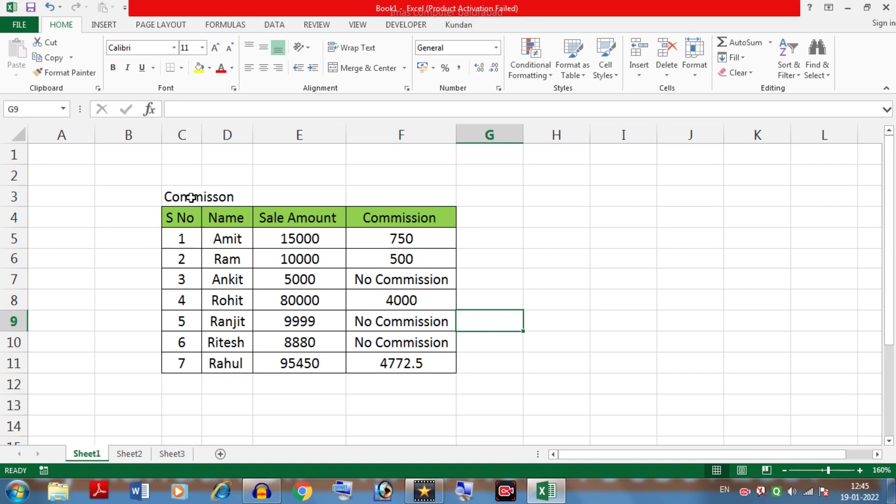
# Step: Set C3:F3 horizontal alignment to Center Across Selection in Format Cells
pyautogui.moveTo(191, 198); pyautogui.dragTo(401, 198)
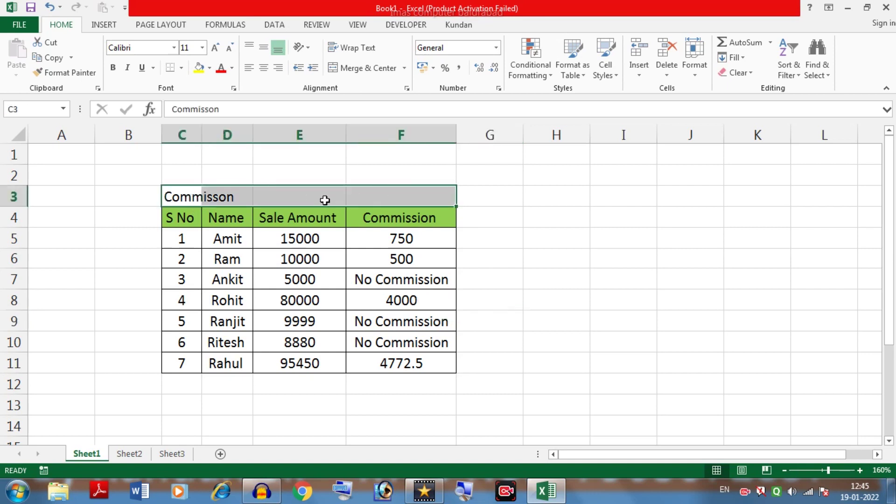
pyautogui.click(208, 209)
pyautogui.click(193, 195)
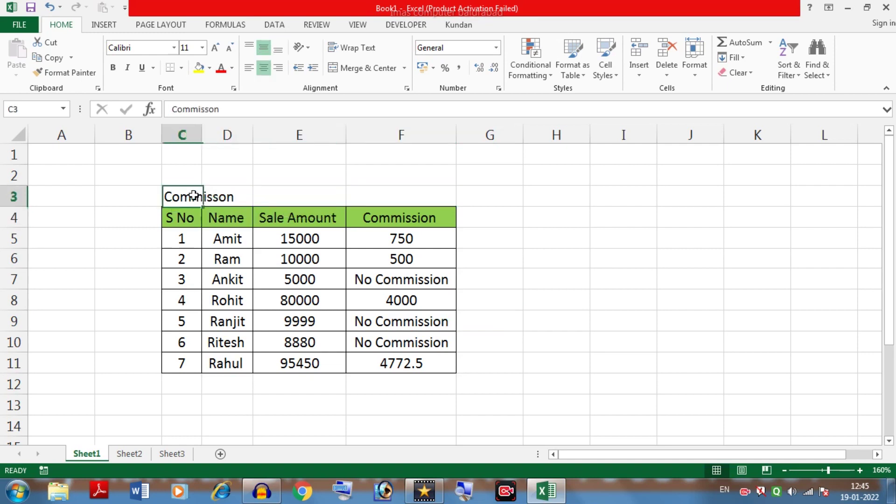
pyautogui.click(231, 233)
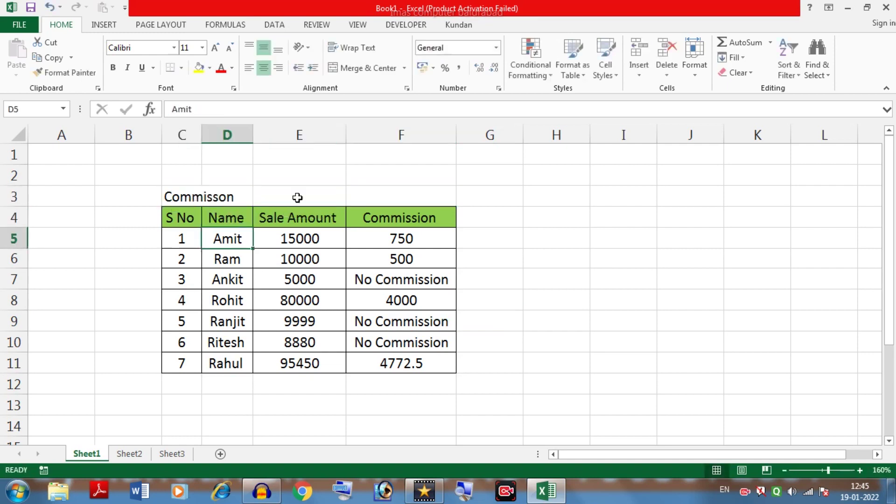
pyautogui.click(182, 198)
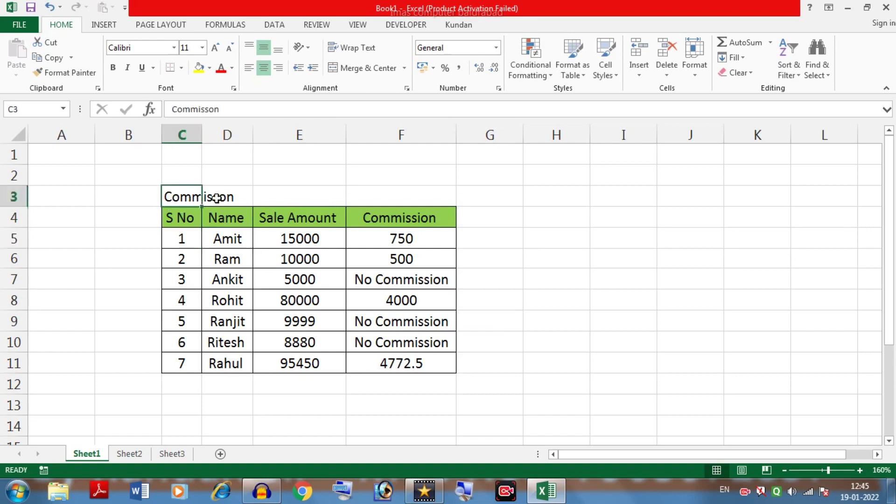
pyautogui.moveTo(216, 198); pyautogui.dragTo(412, 196)
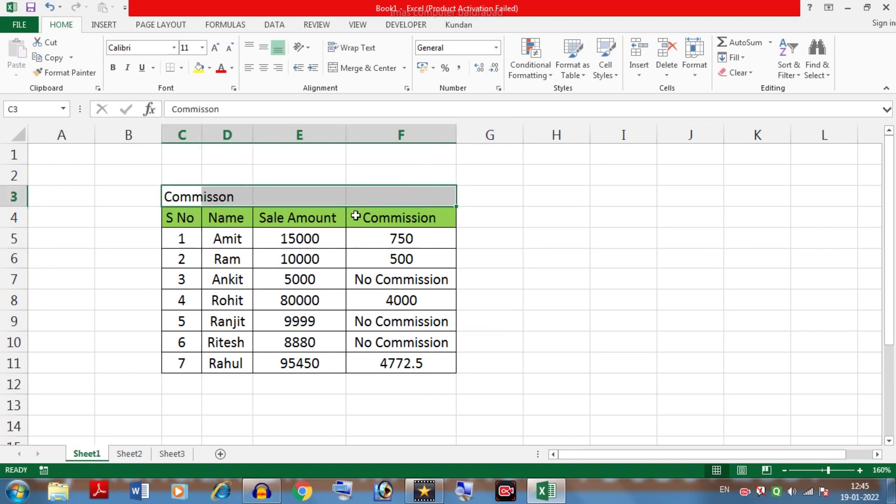
pyautogui.hotkey('ctrl', '1')
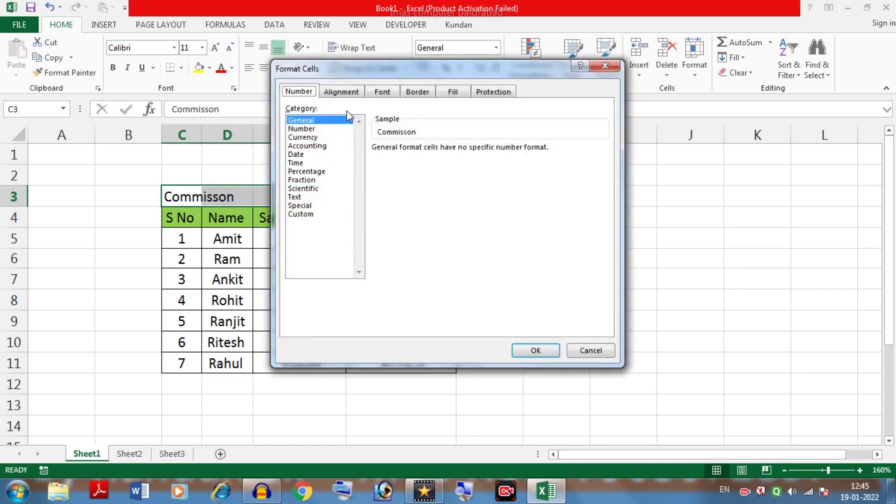
pyautogui.click(342, 92)
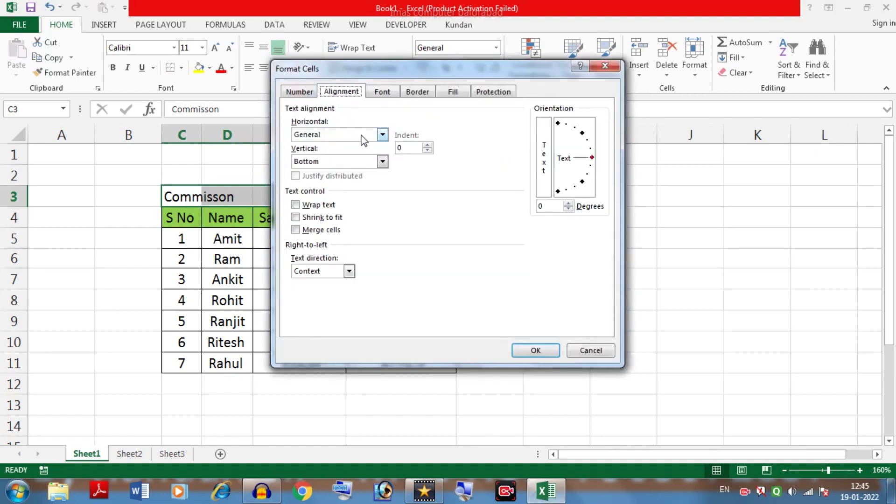
pyautogui.click(382, 134)
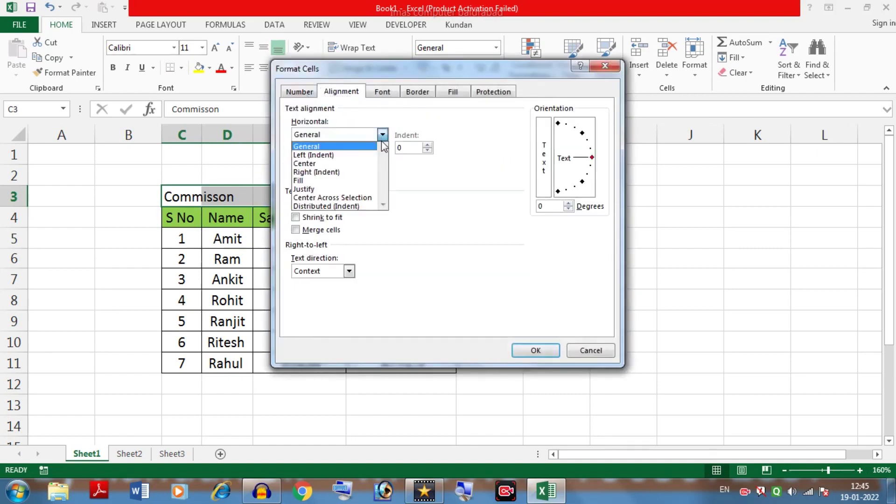
pyautogui.click(373, 201)
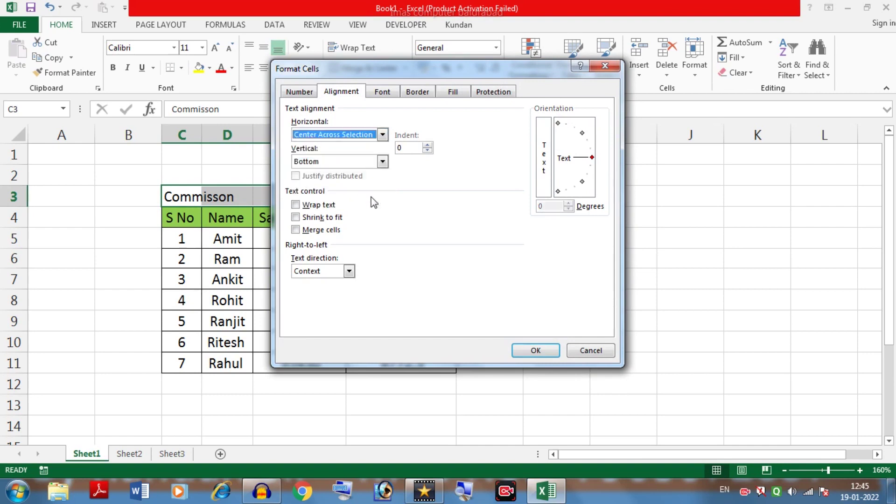
pyautogui.click(535, 350)
# Step: Check cells C3 to F3 to confirm the Commisson text lives only in C3
pyautogui.click(468, 298)
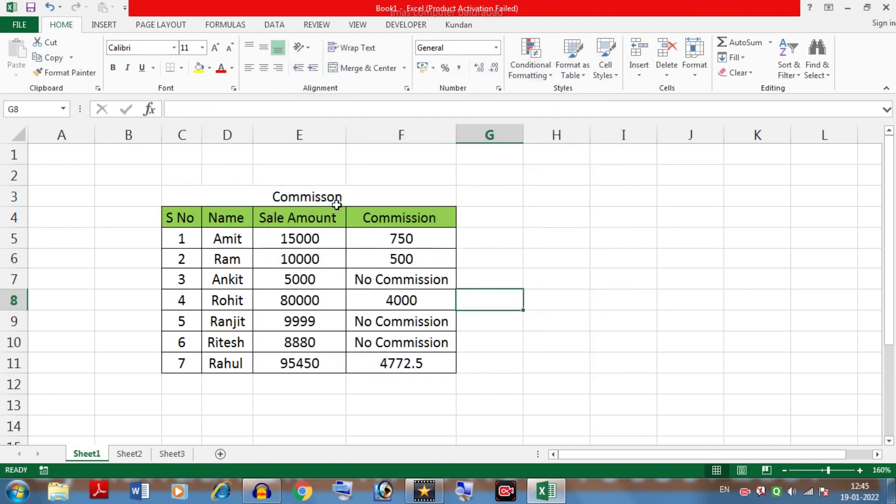
pyautogui.click(401, 195)
pyautogui.click(208, 192)
pyautogui.click(196, 194)
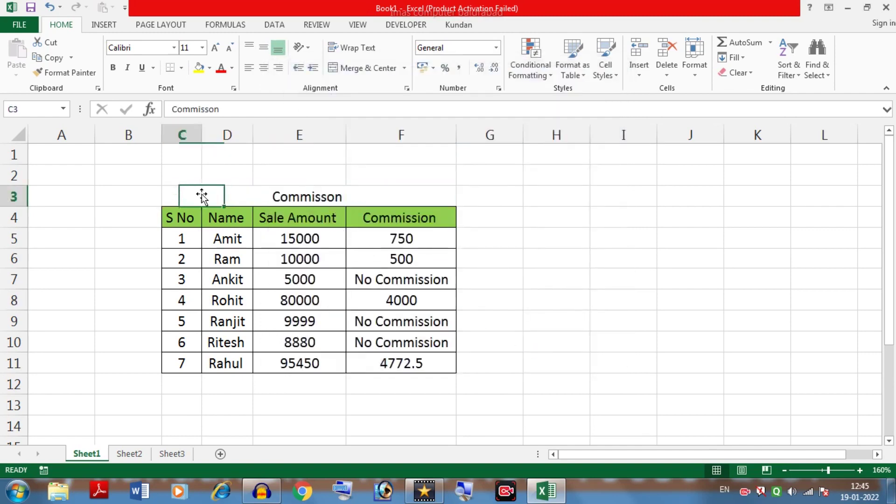
pyautogui.click(228, 196)
pyautogui.click(303, 196)
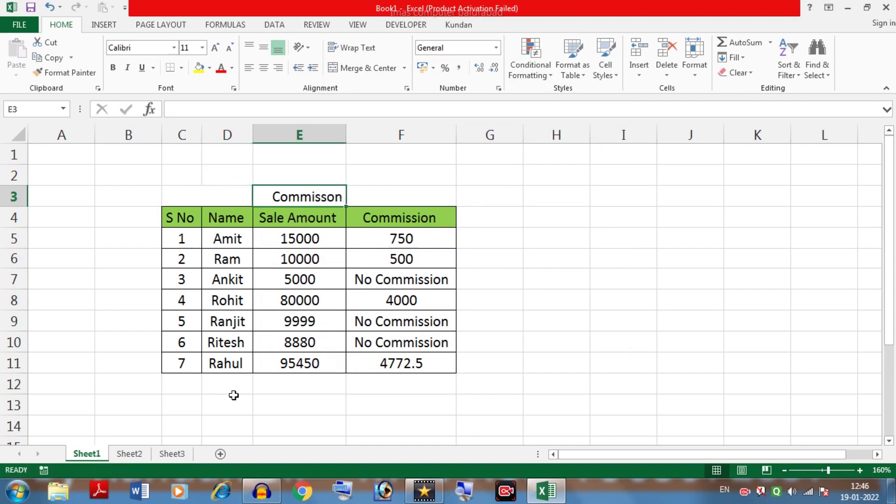
# Step: Review Sheet2's 14-entry sales list, including row 7's commission IF formula in D7
pyautogui.click(145, 453)
pyautogui.click(153, 306)
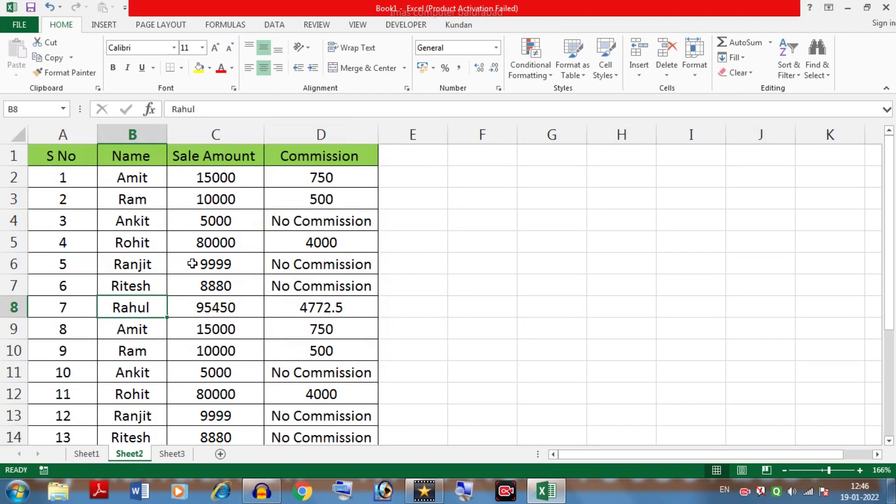
pyautogui.scroll(-1, 192, 235)
pyautogui.scroll(-3, 194, 243)
pyautogui.scroll(2, 197, 251)
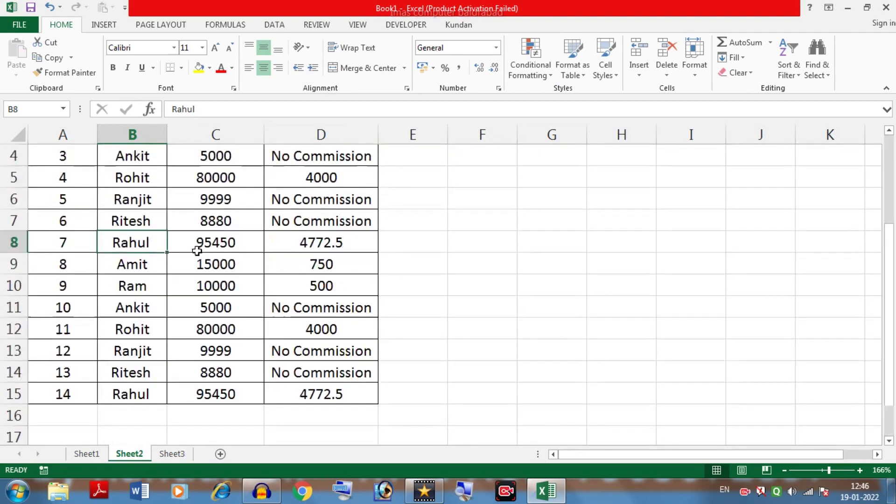
pyautogui.click(78, 221)
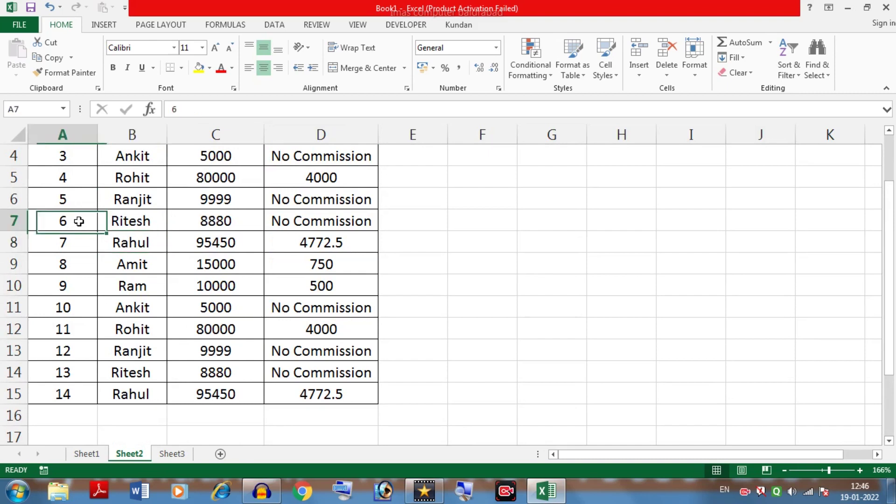
pyautogui.click(138, 221)
pyautogui.click(199, 221)
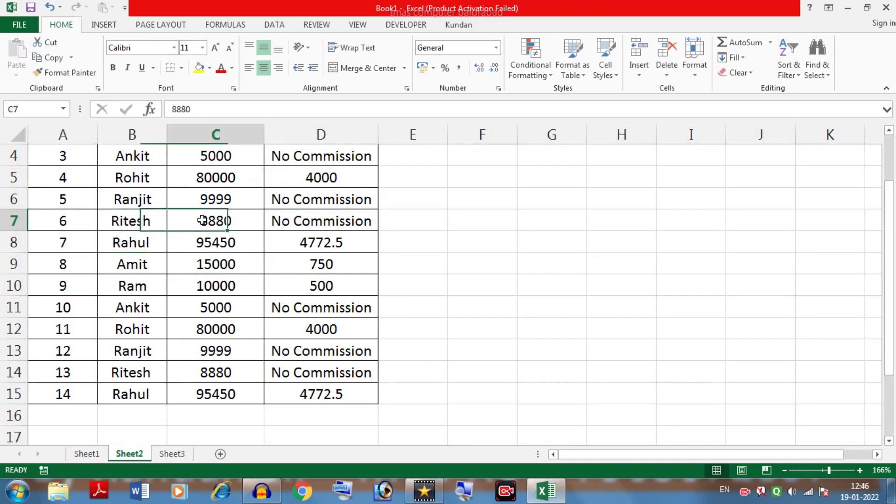
pyautogui.click(293, 222)
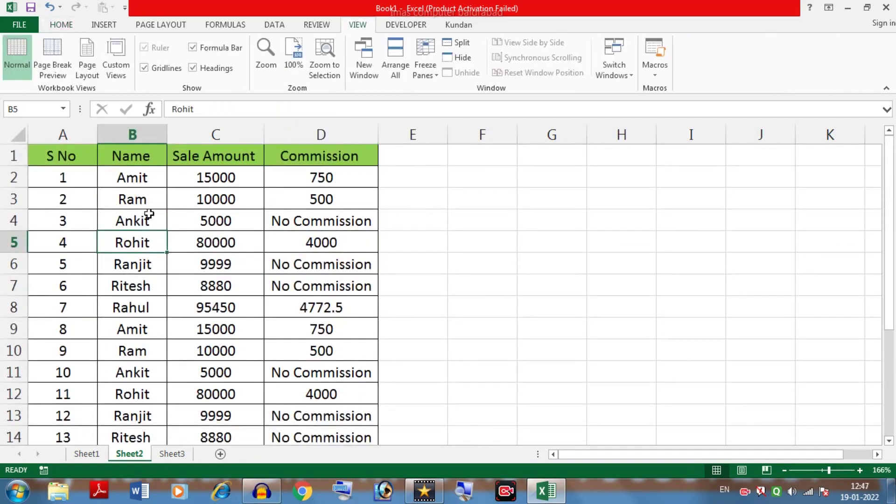
# Step: Convert A1:D15 into a table with headers, then hide its filter buttons using Ctrl+Shift+L
pyautogui.hotkey('ctrl', 't')
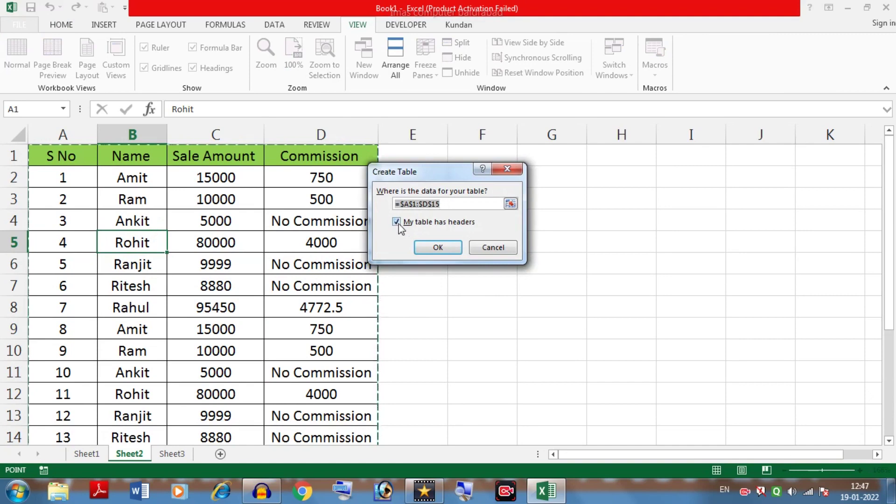
pyautogui.click(422, 244)
pyautogui.click(319, 255)
pyautogui.scroll(-1, 319, 255)
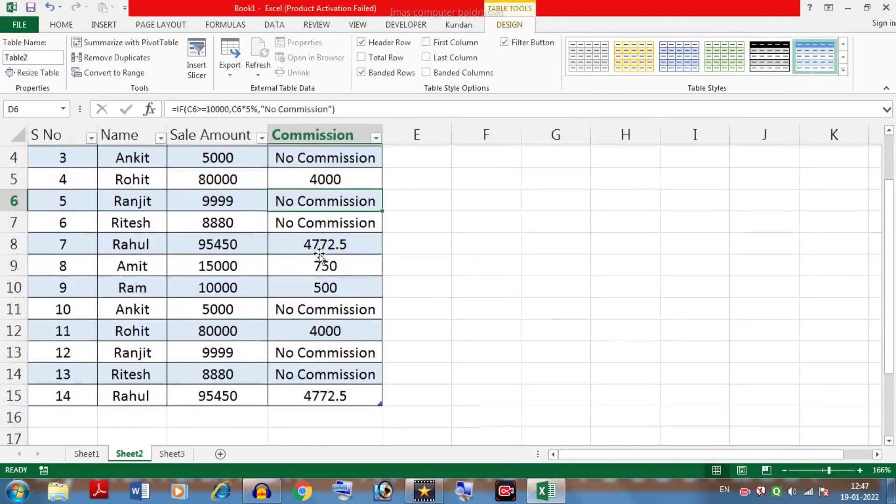
pyautogui.scroll(-1, 319, 255)
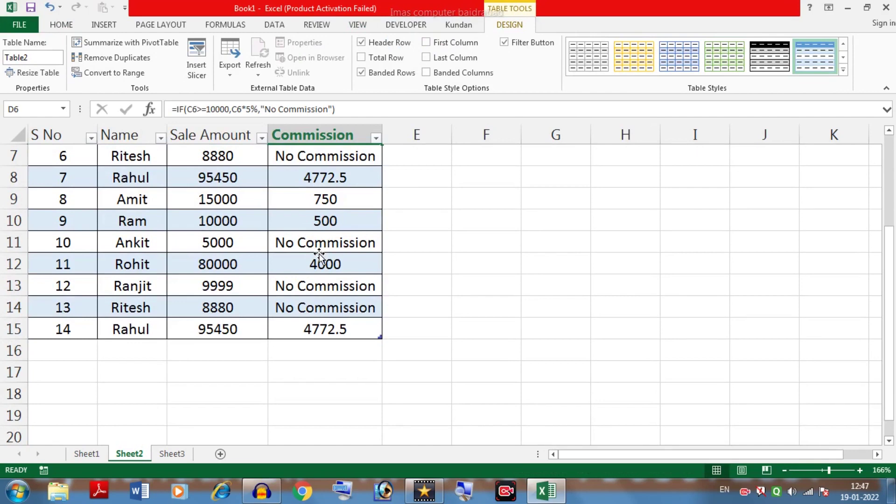
pyautogui.scroll(2, 318, 253)
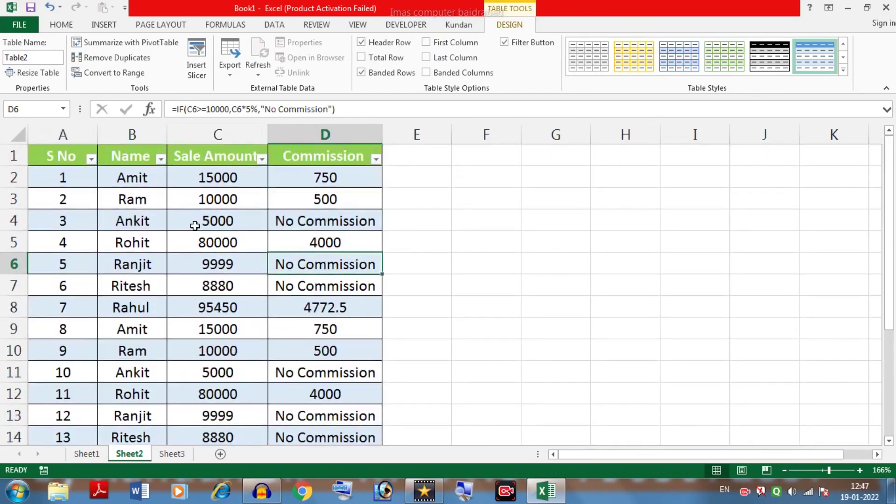
pyautogui.click(195, 225)
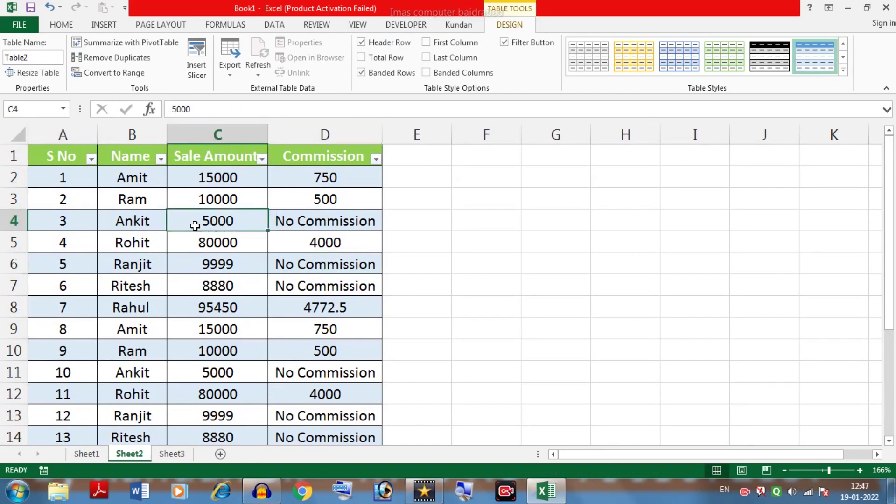
pyautogui.hotkey('ctrl', 'shift', 'l')
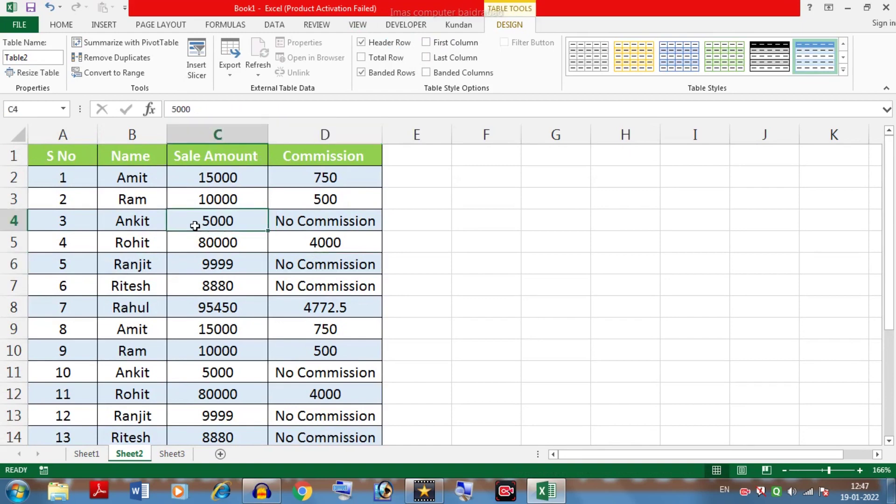
pyautogui.scroll(-1, 194, 225)
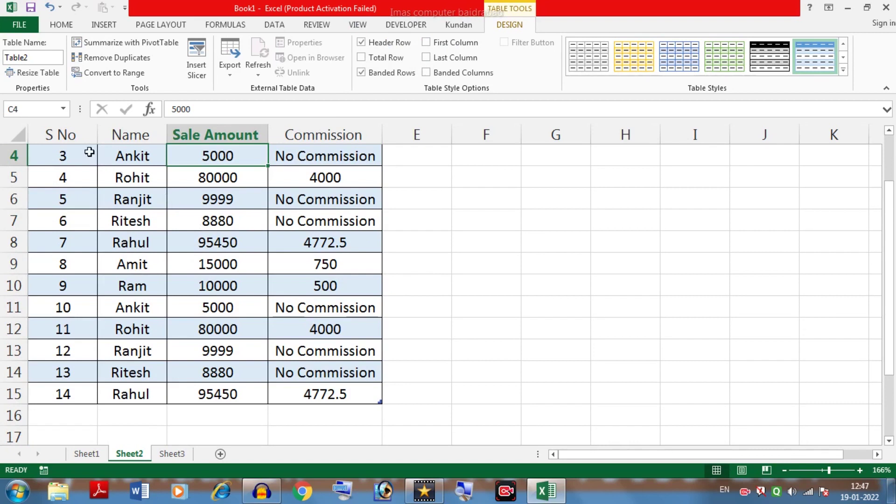